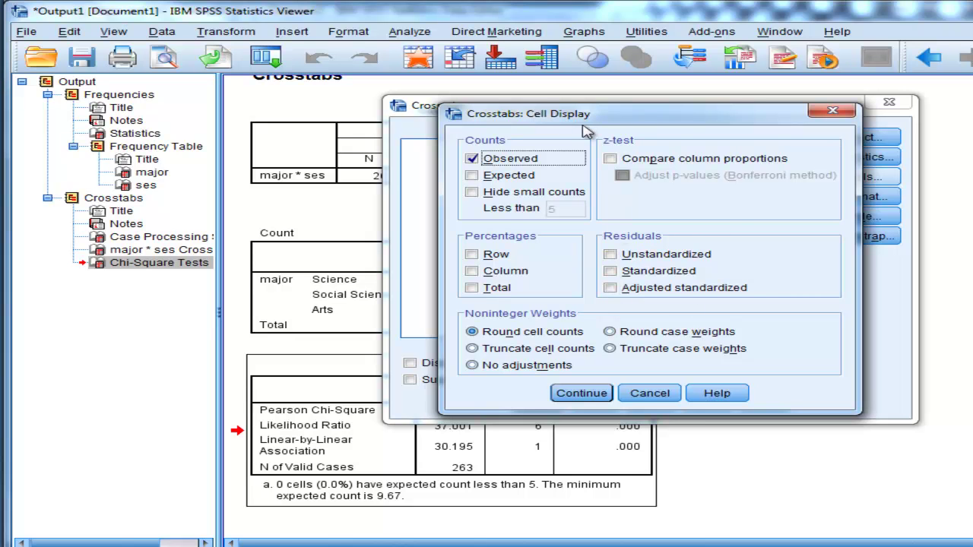
Step: Add row percentages and adjusted standardized residuals to the major by ses crosstab cells
left_click(833, 110)
left_click(842, 179)
left_click(643, 290)
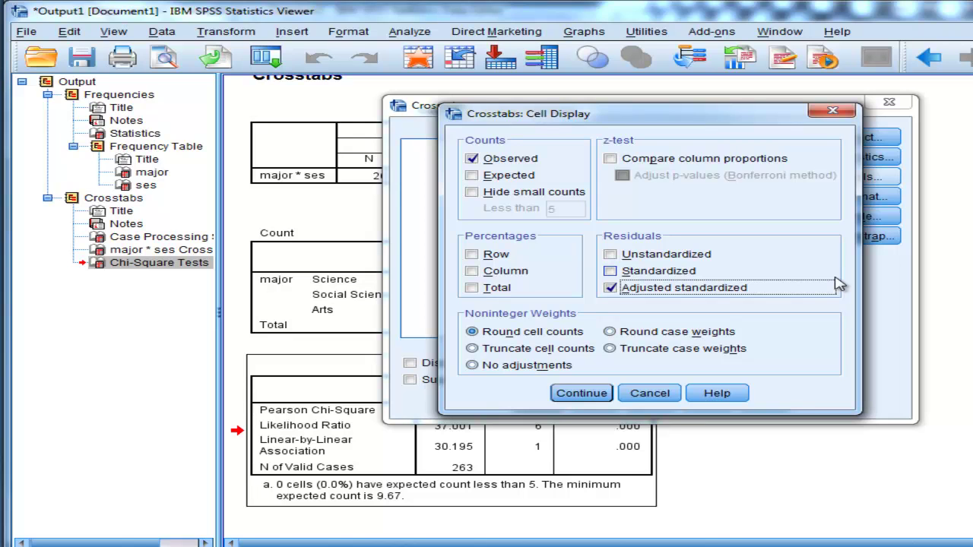
left_click(472, 255)
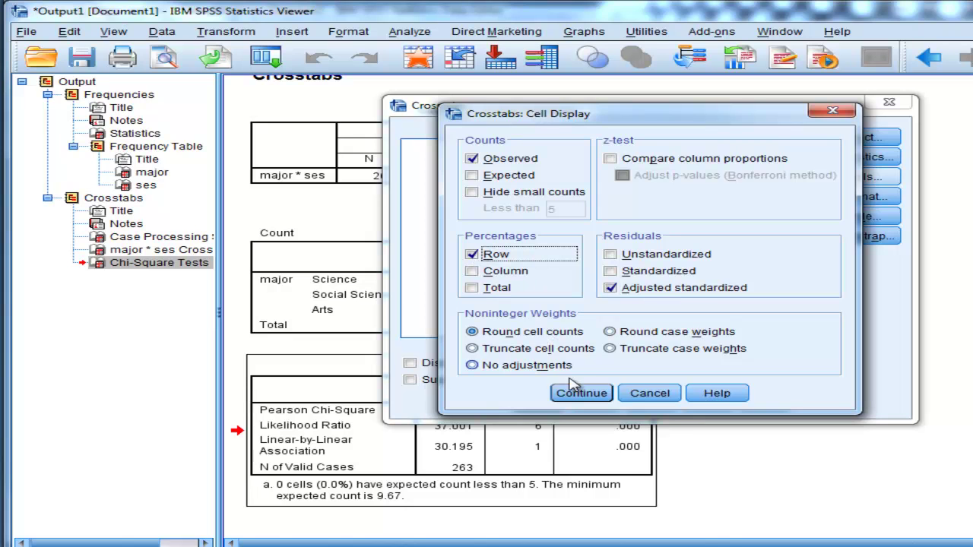
left_click(574, 397)
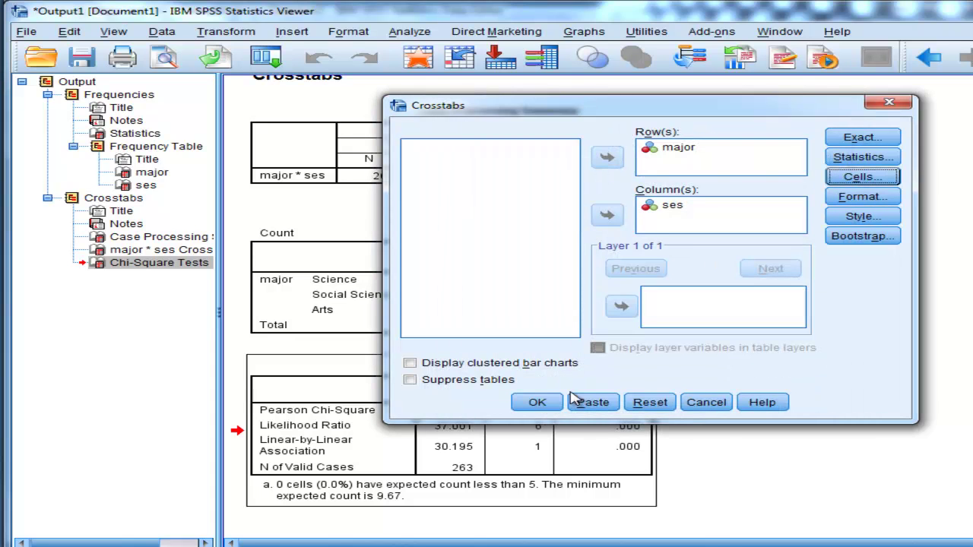
Step: Run the crosstab, then review the Chi-Square Tests and major * ses Crosstabulation tables
left_click(543, 405)
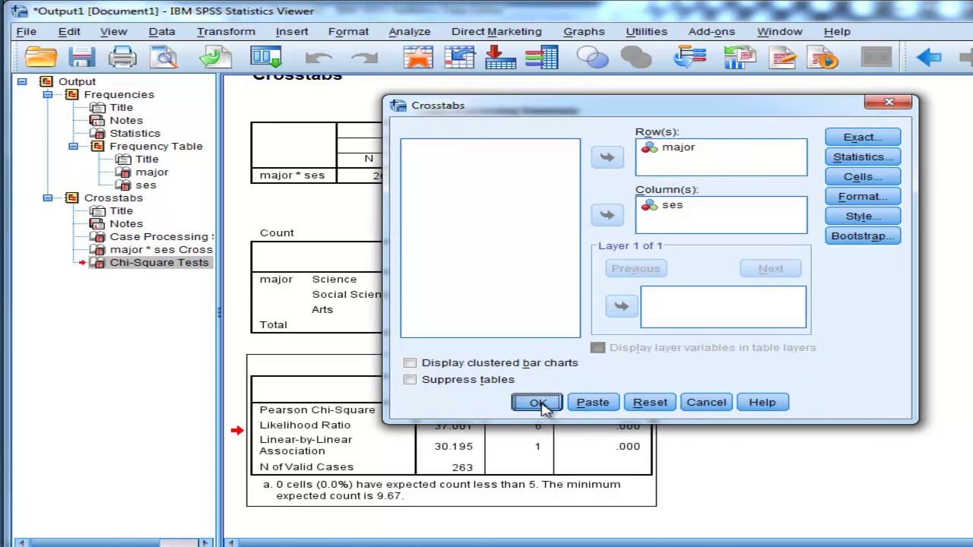
scroll(589, 304, "down", 3)
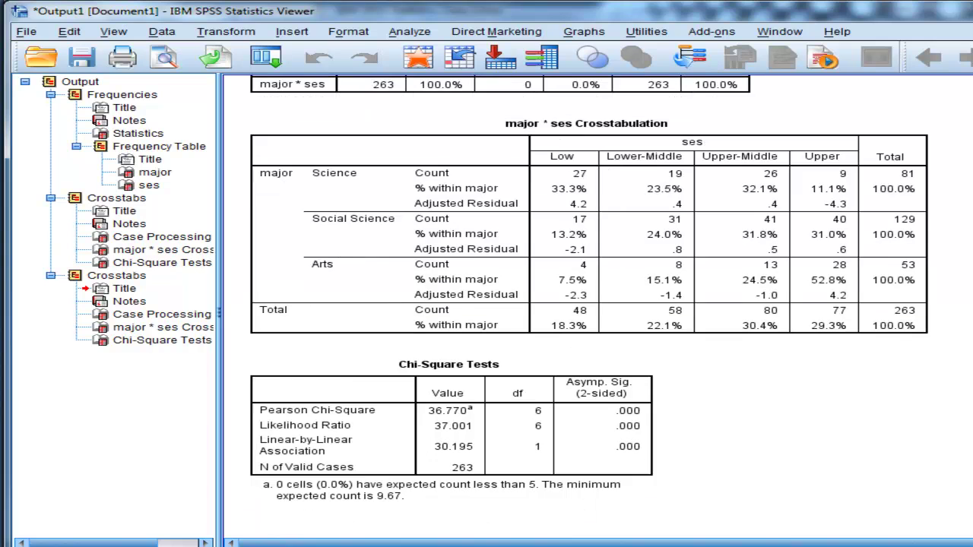
left_click(529, 394)
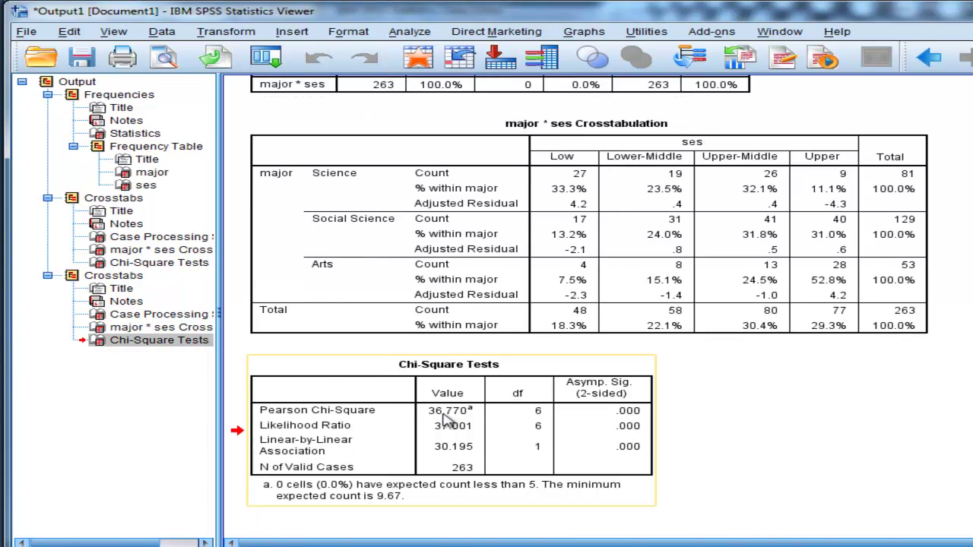
left_click(765, 458)
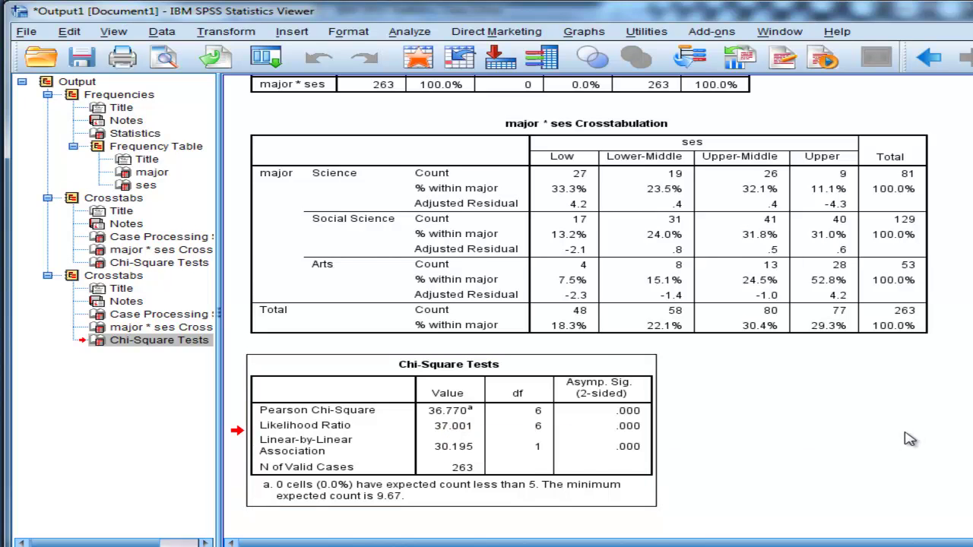
scroll(910, 439, "up", 2)
left_click(608, 389)
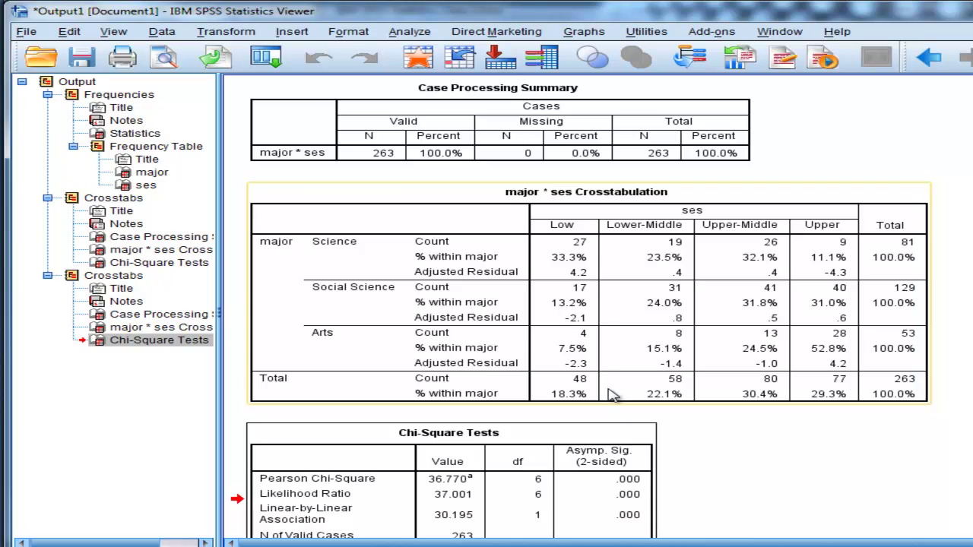
left_click(565, 224)
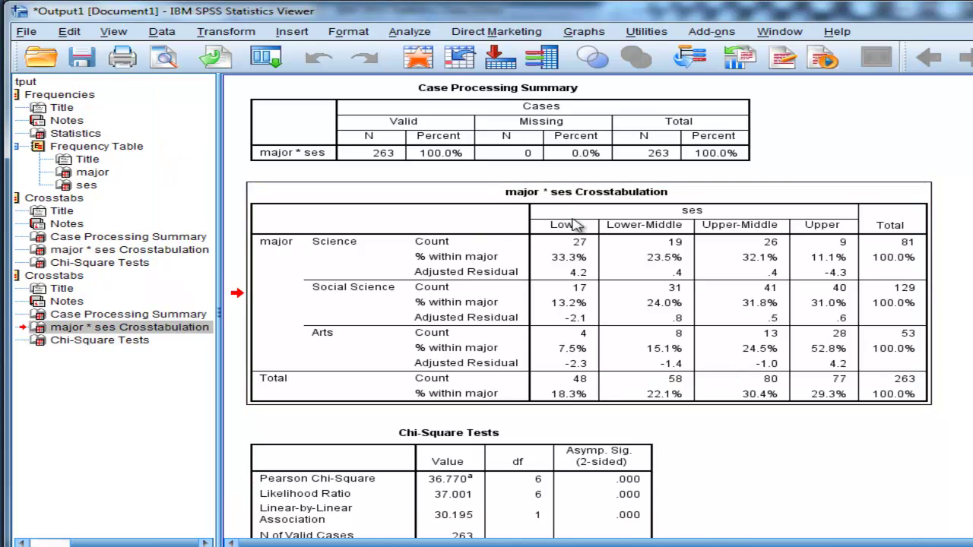
double_click(566, 276)
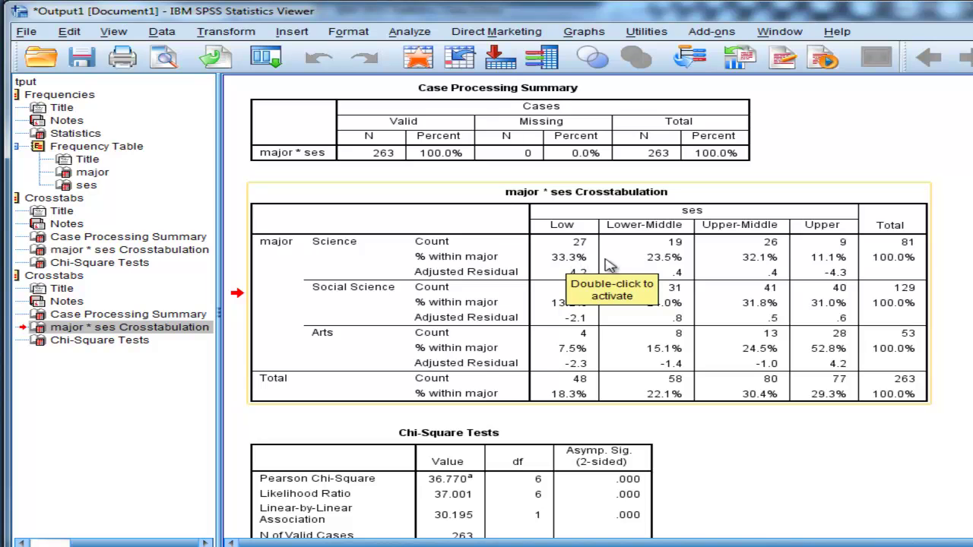
double_click(865, 271)
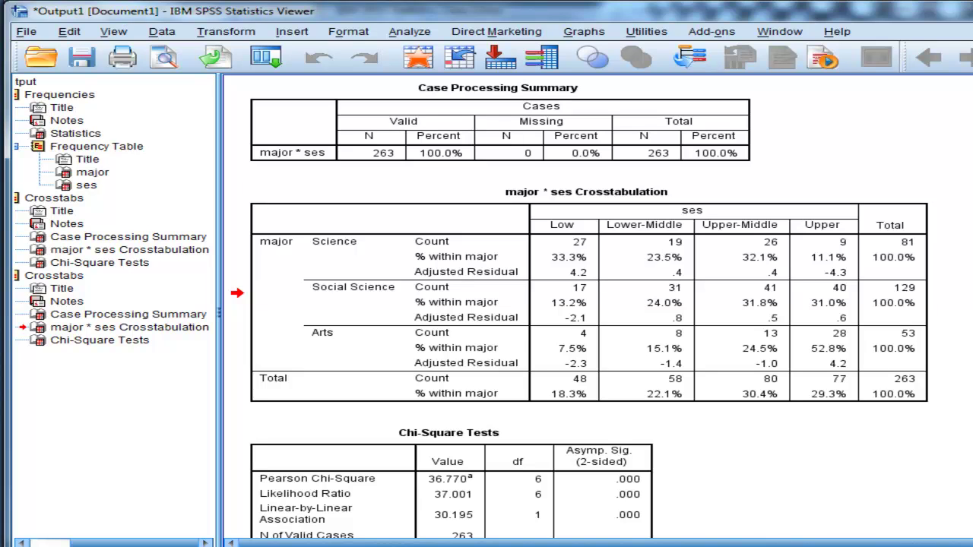
left_click(796, 276)
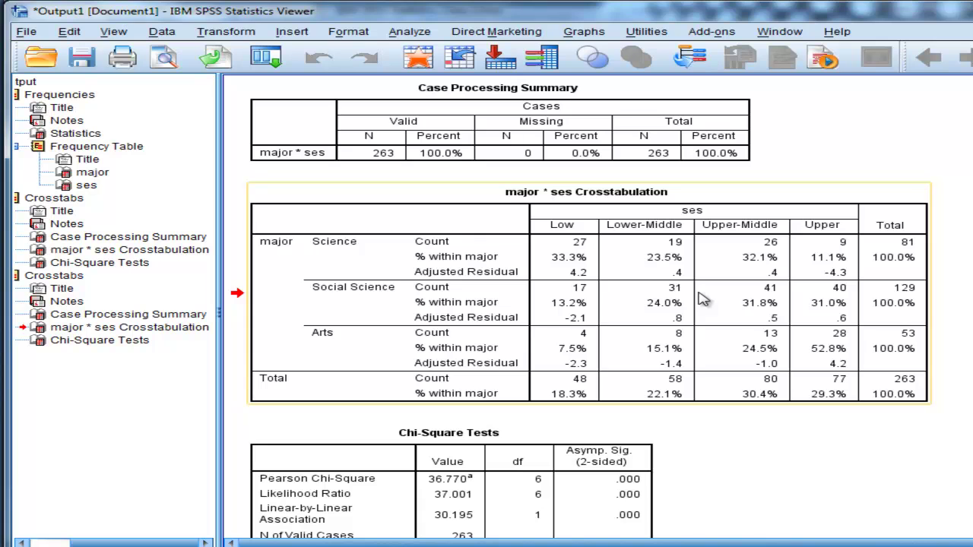
left_click(402, 505)
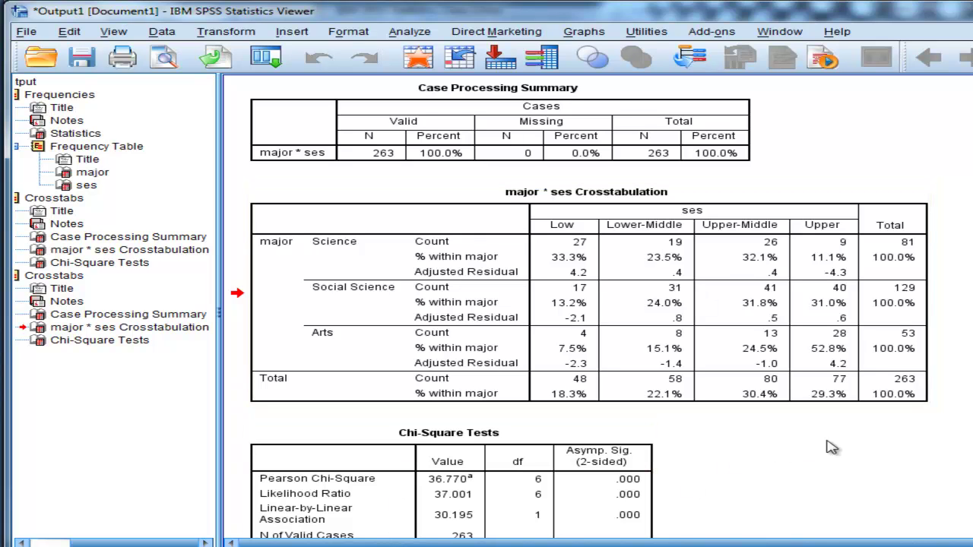
left_click(764, 329)
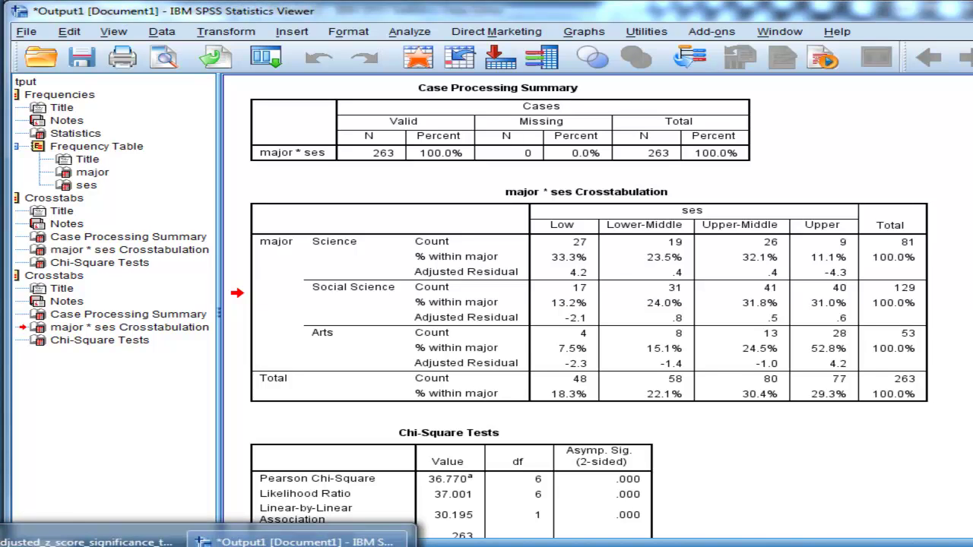
Step: Maximize adjusted_z_score_significance_testing.sav and step through its 12 adjusted_z_score values, -4.32 to 4.22
left_click(87, 541)
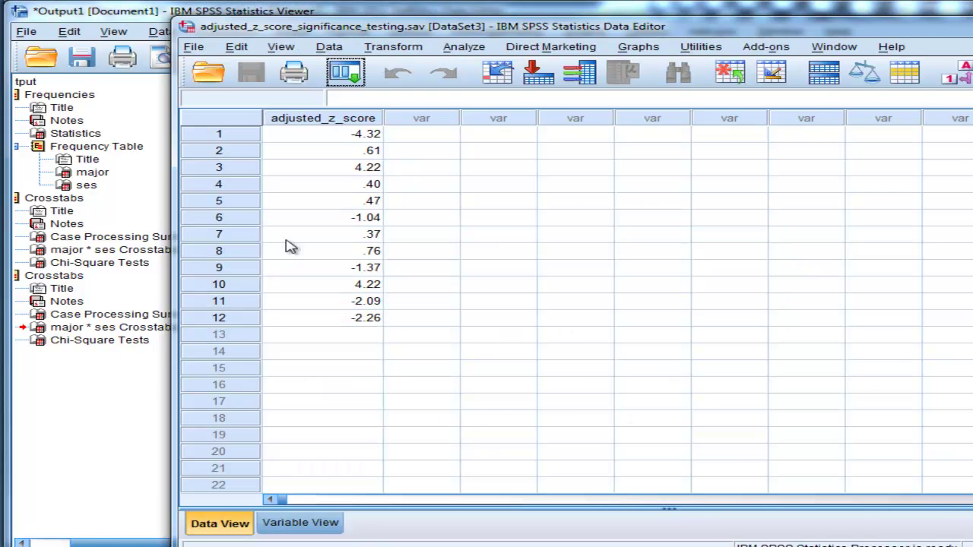
double_click(846, 35)
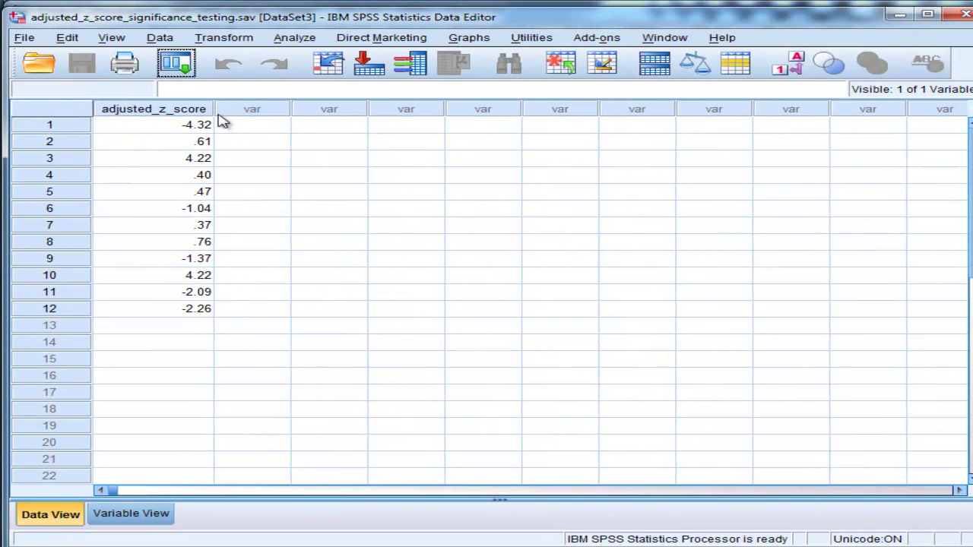
left_click(181, 130)
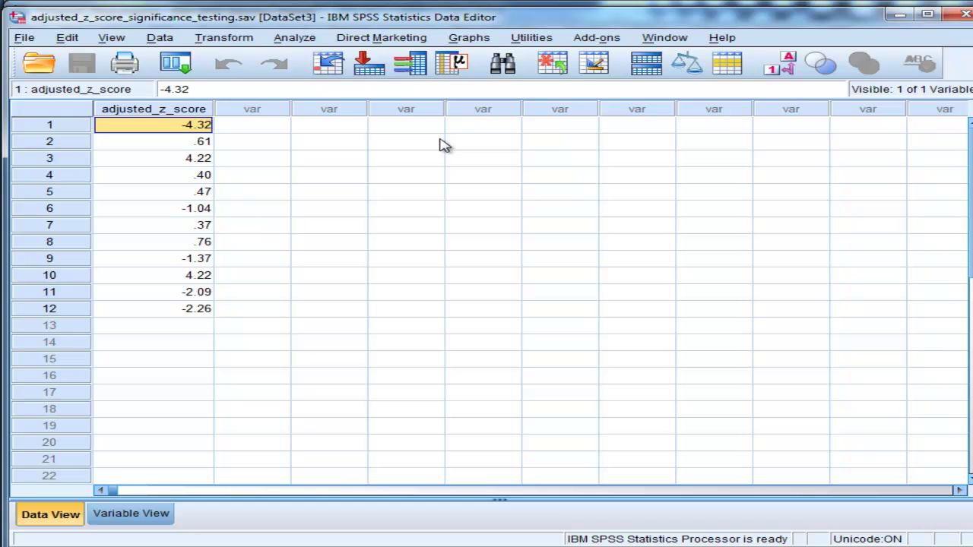
key("Down")
key("Down")
key("Down")
key("Down")
key("Down")
key("Down")
key("Down")
key("Down")
key("Down")
key("Down")
key("Down")
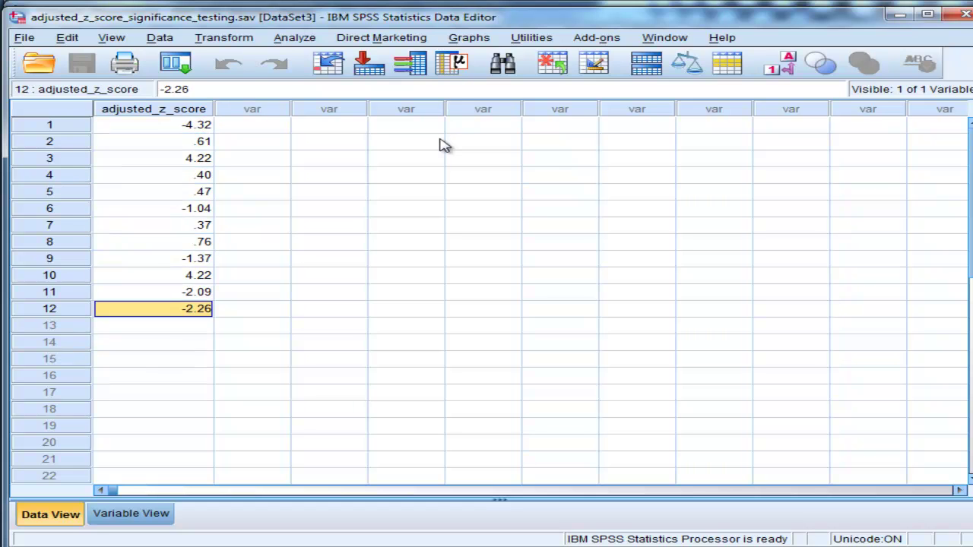
key("Up")
key("Up")
key("Up")
key("Up")
key("Up")
key("Up")
key("Up")
key("Up")
key("Up")
key("Up")
key("Up")
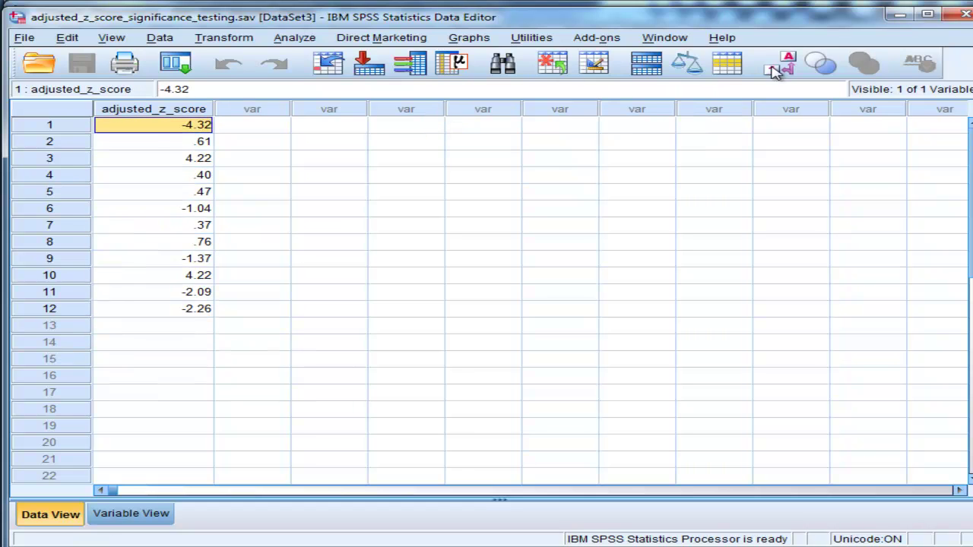
Step: Open the major * ses crosstabulation for editing and select all count, percentage and residual cells
left_click(903, 14)
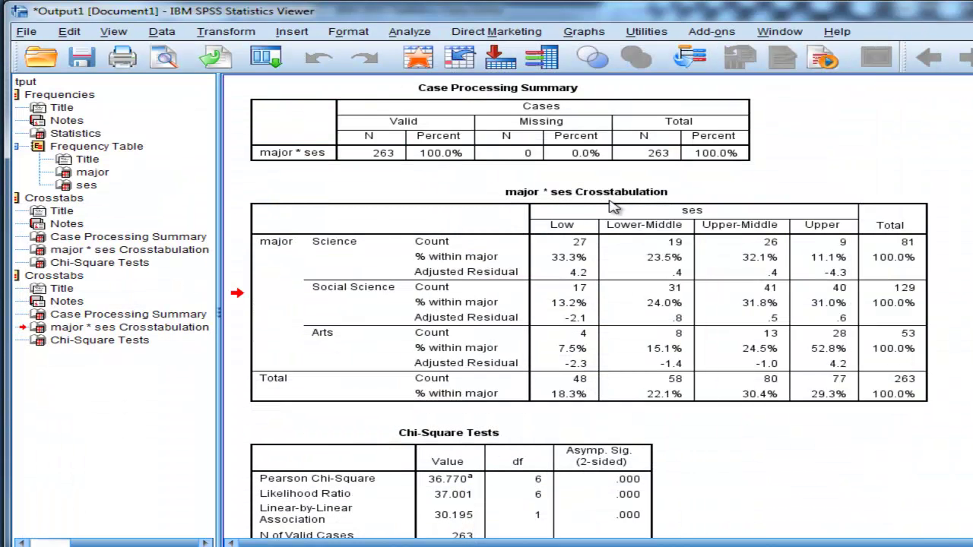
left_click(610, 202)
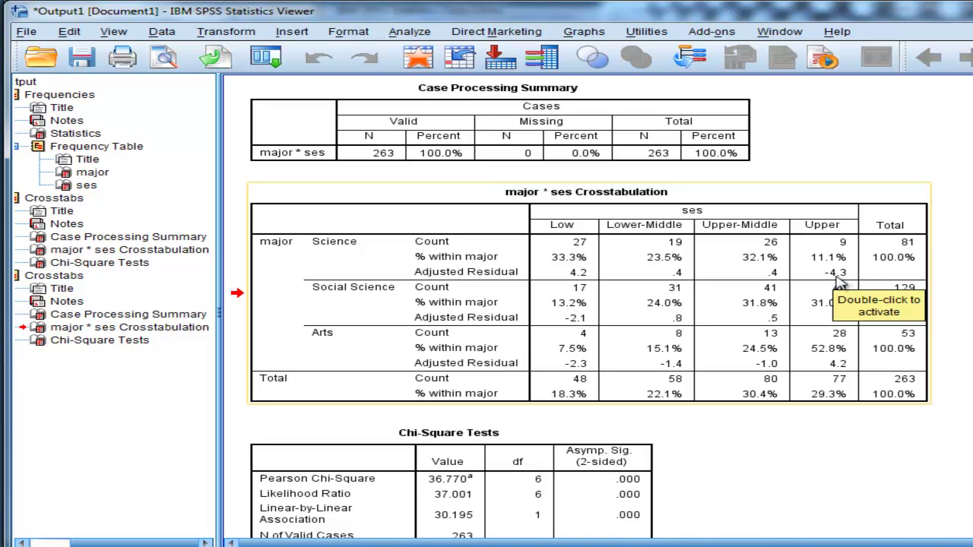
double_click(609, 276)
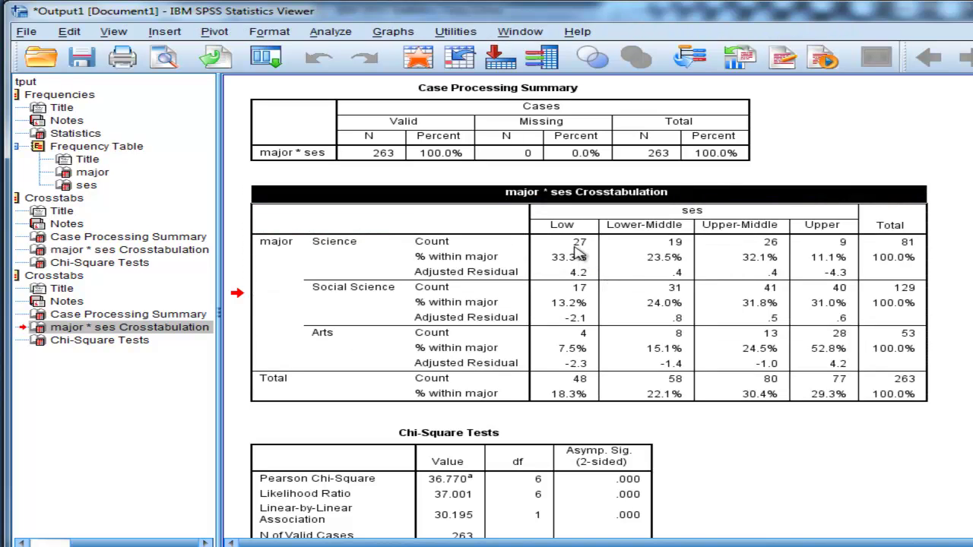
left_click_drag(575, 253, 848, 369)
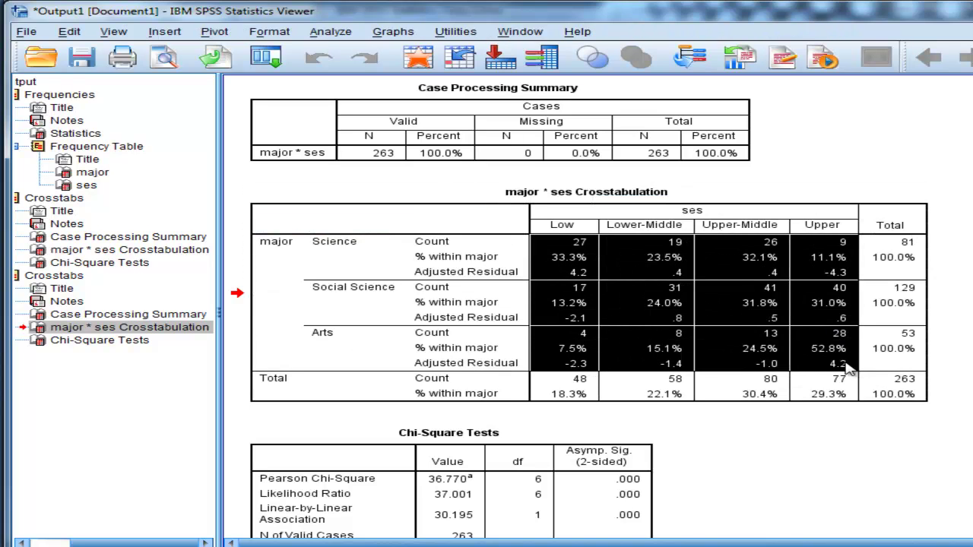
Step: Format the selected cells with 2 decimals, so residuals read 4.22 and -4.32
right_click(679, 274)
left_click(768, 450)
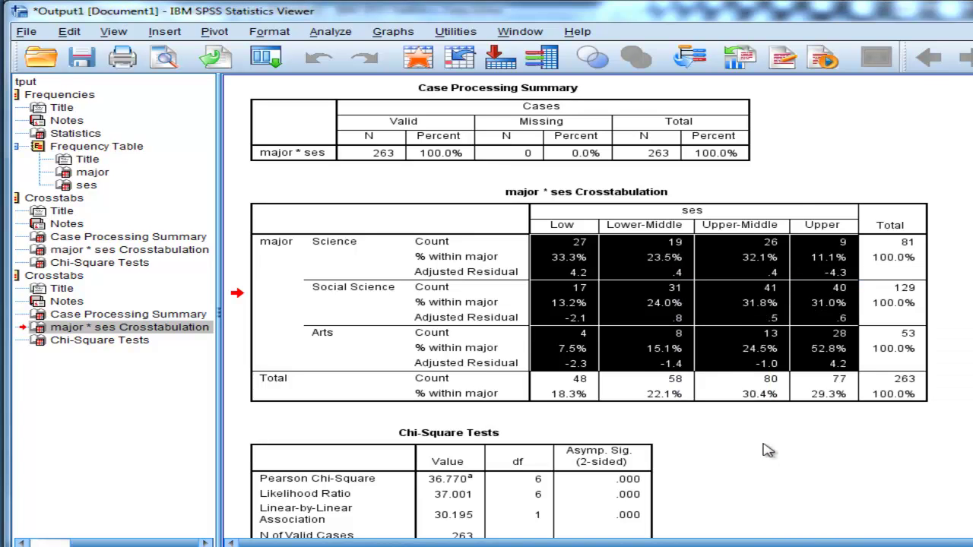
left_click(734, 99)
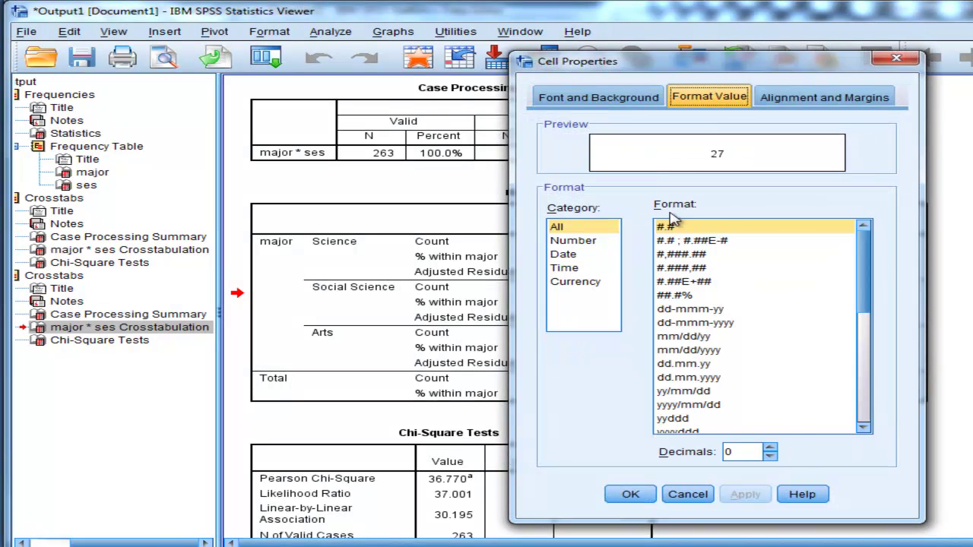
left_click(771, 448)
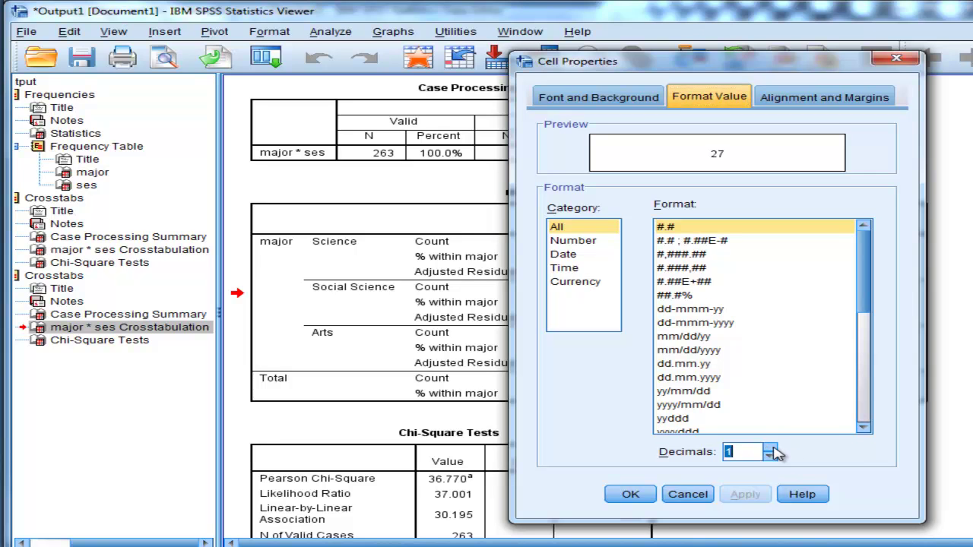
left_click(772, 448)
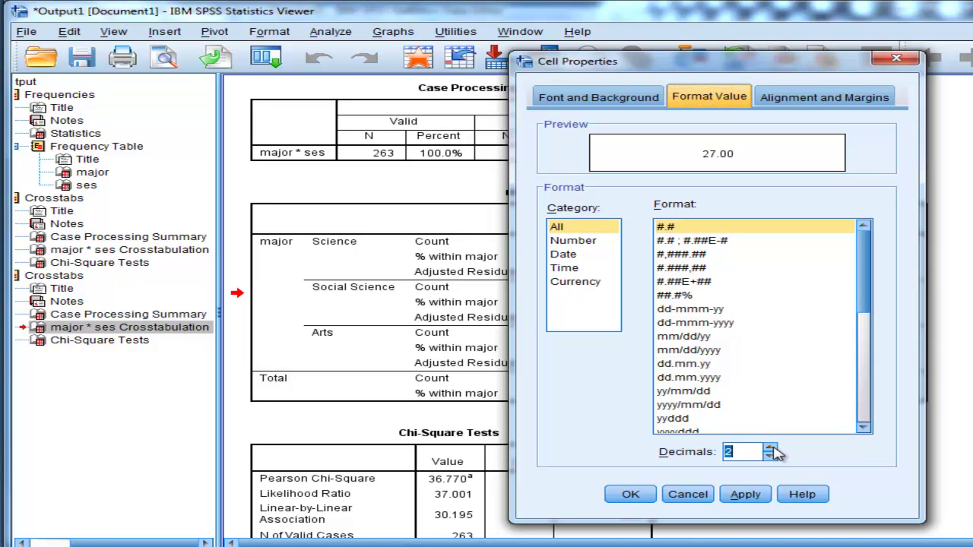
left_click(769, 498)
left_click(631, 495)
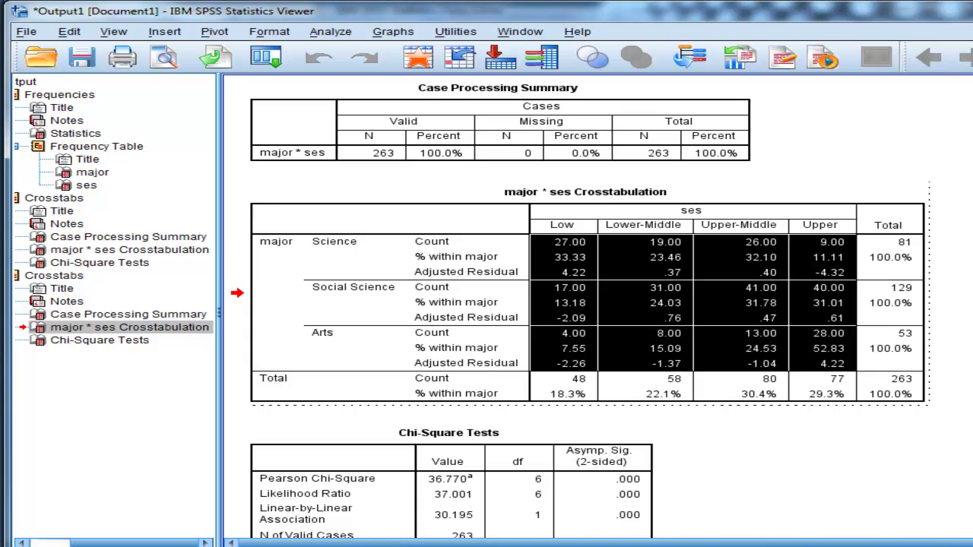
key("Escape")
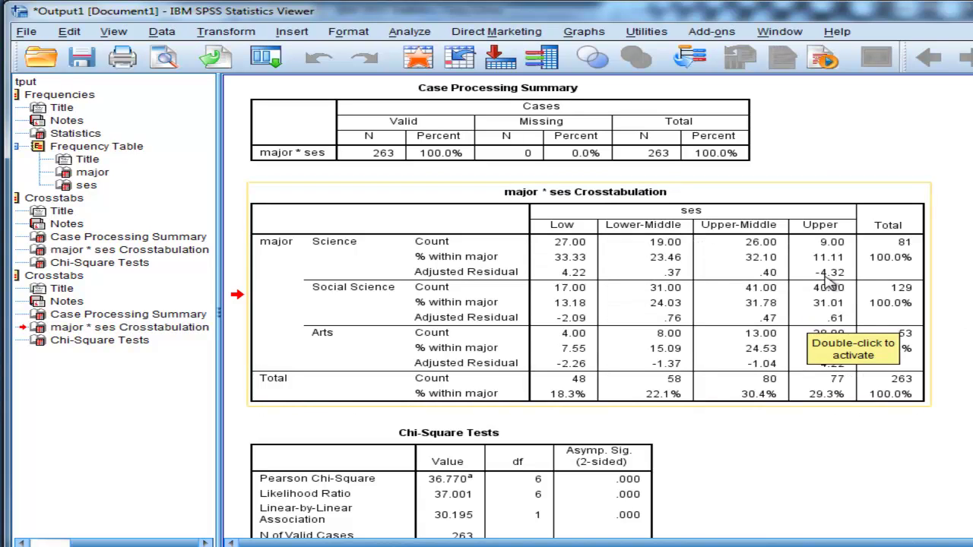
left_click(968, 295)
left_click(898, 276)
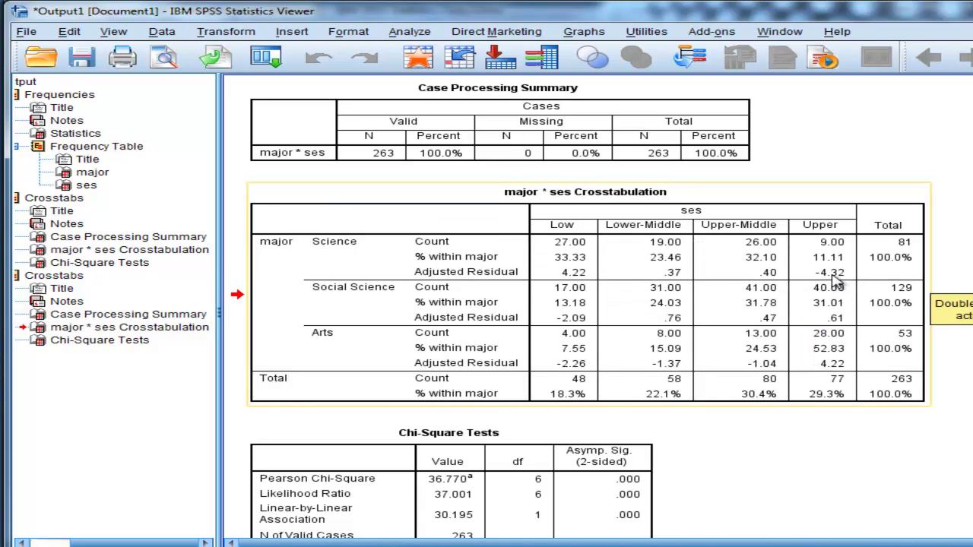
left_click(486, 498)
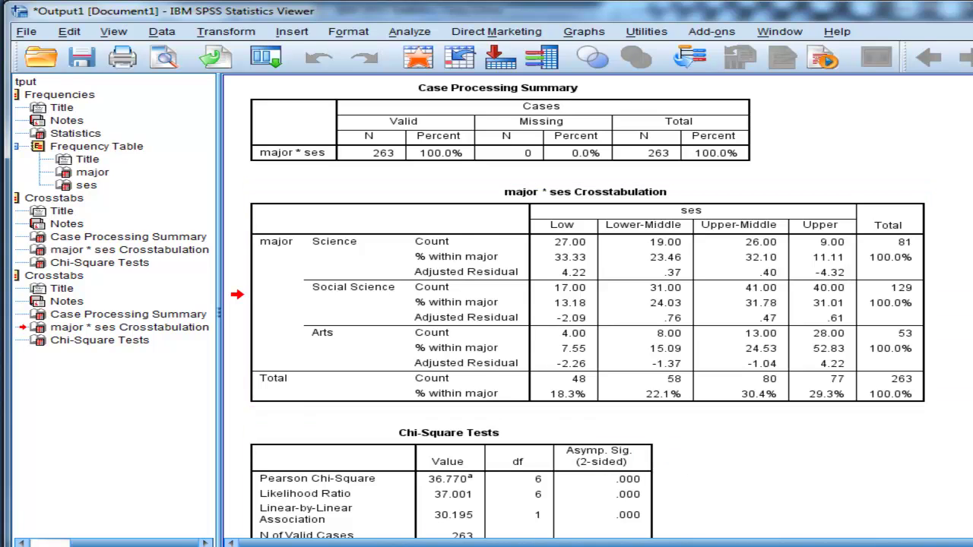
left_click(69, 533)
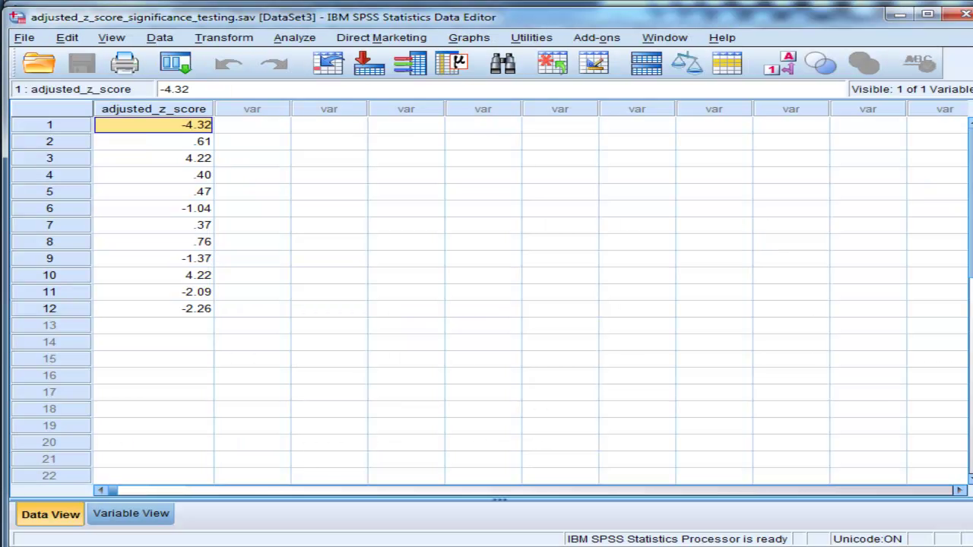
left_click(205, 146)
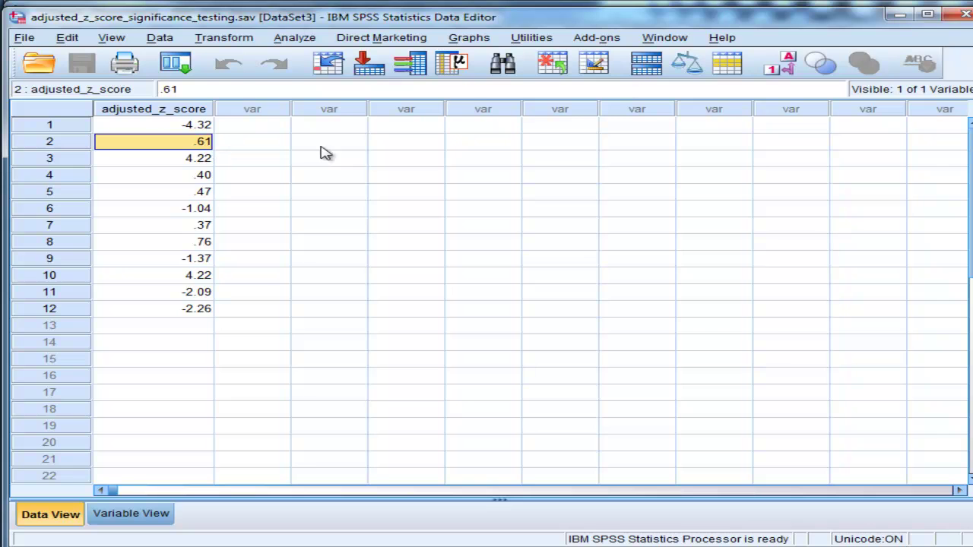
left_click(903, 14)
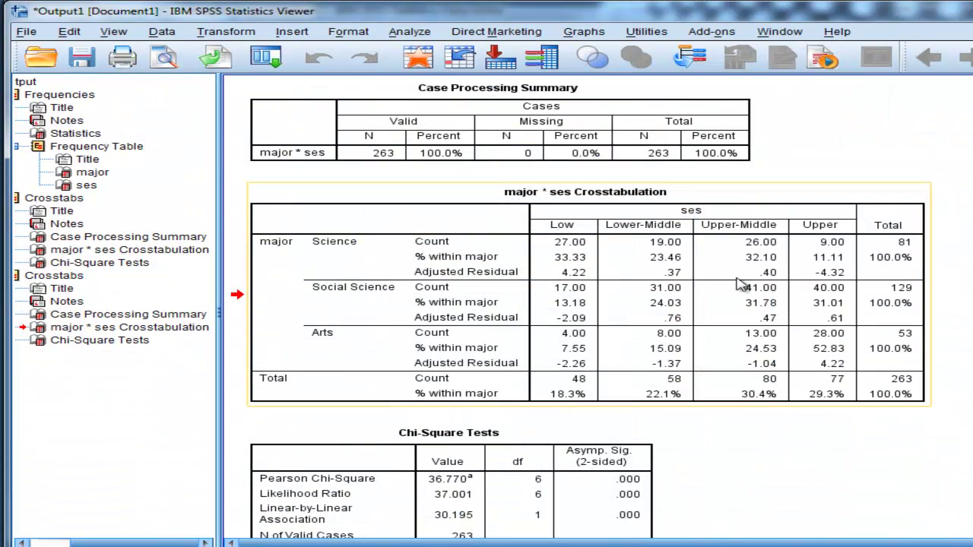